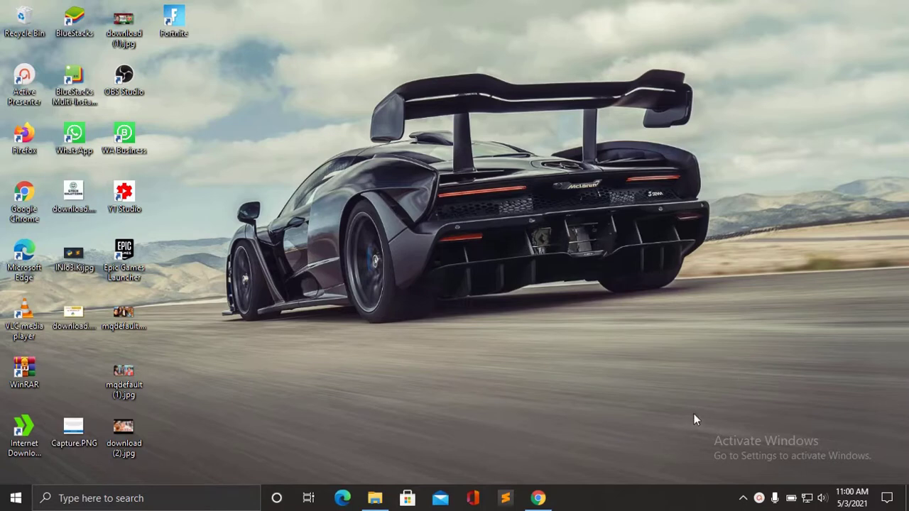
Bring up the Chrome window with its New Tab page from the taskbar.
mouse_move(540, 502)
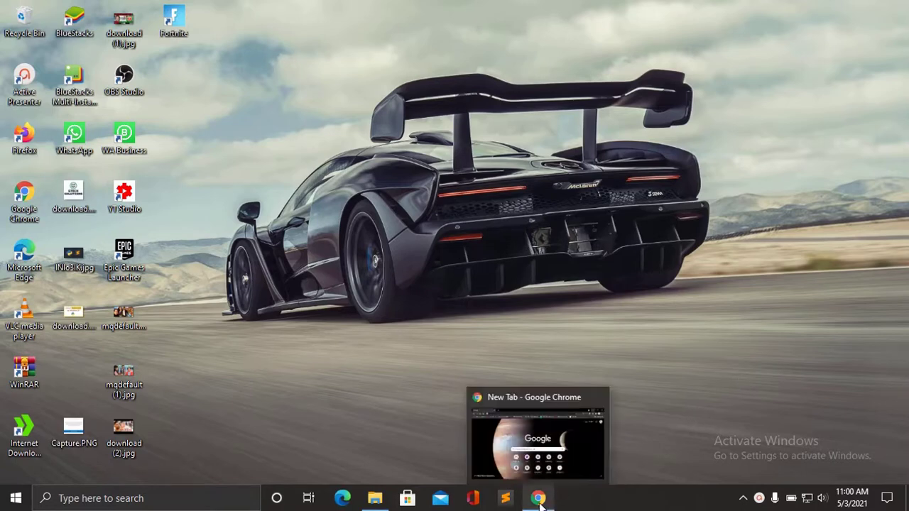
left_click(539, 503)
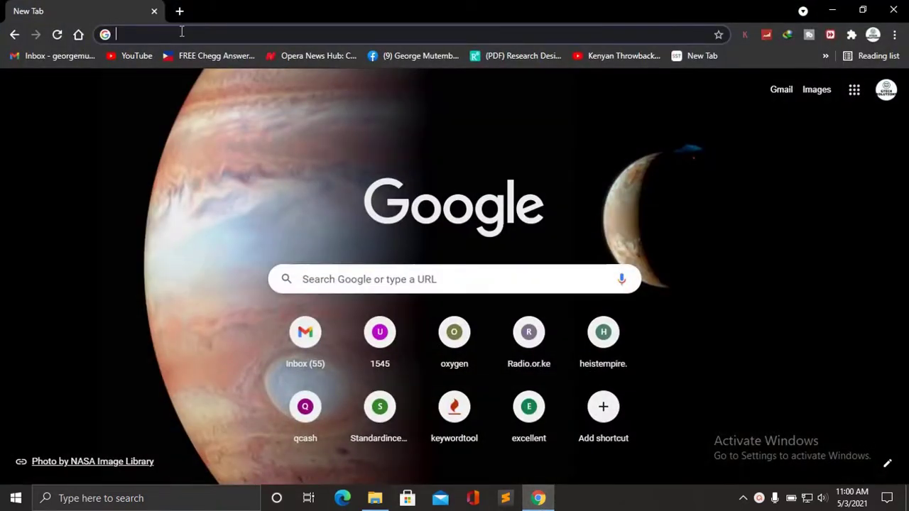
Search the web for kmspico and open the official-kmspico.com result.
type("ki")
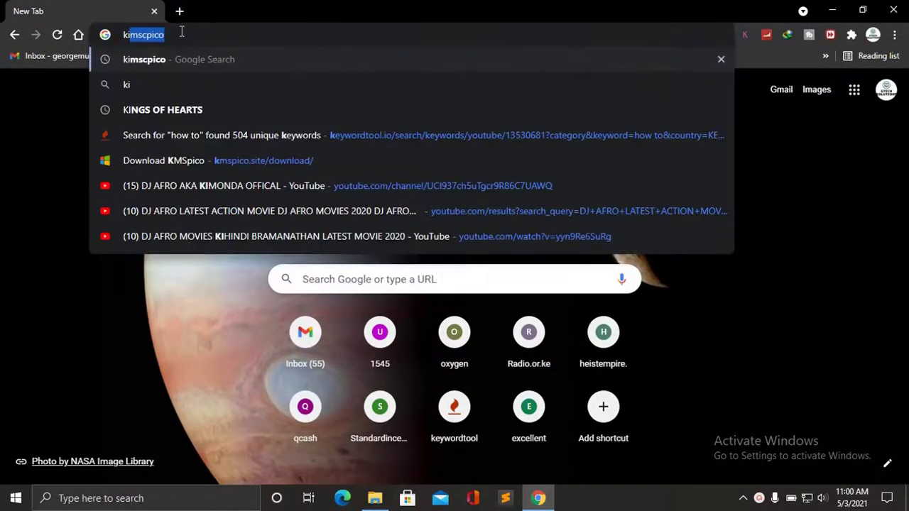
key("Right")
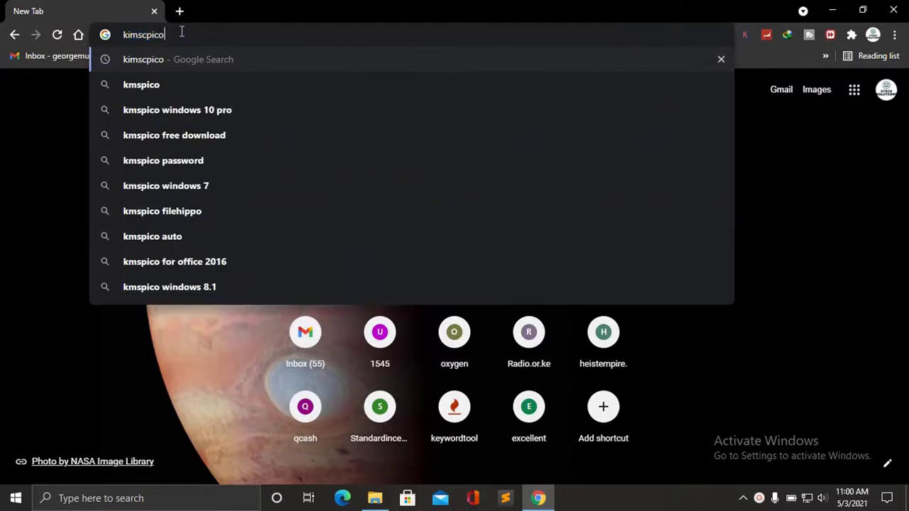
key("Return")
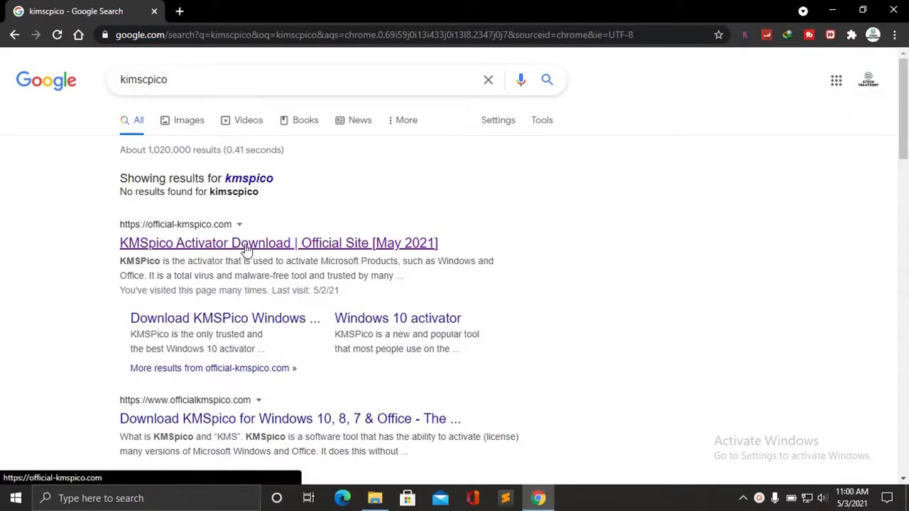
left_click(257, 245)
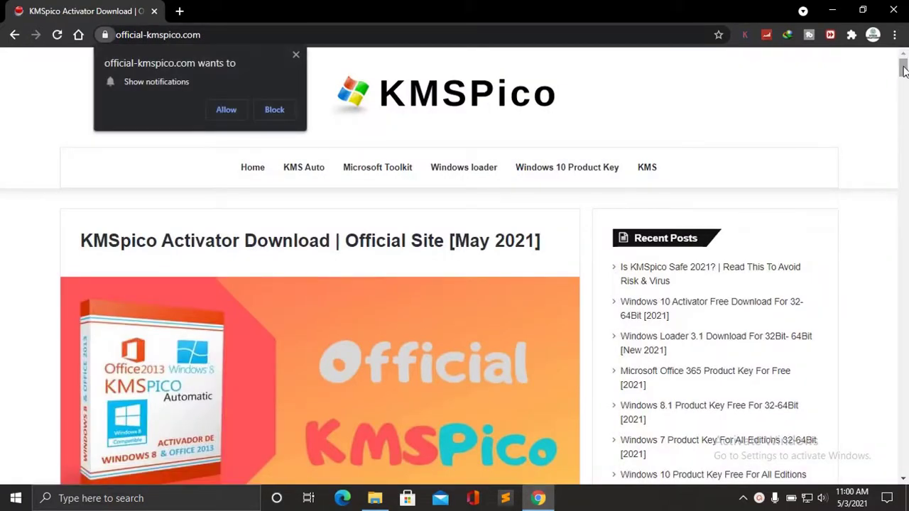
Dismiss the notification request, open the Download KMSpico page, and close the pop-up tab.
key("Escape")
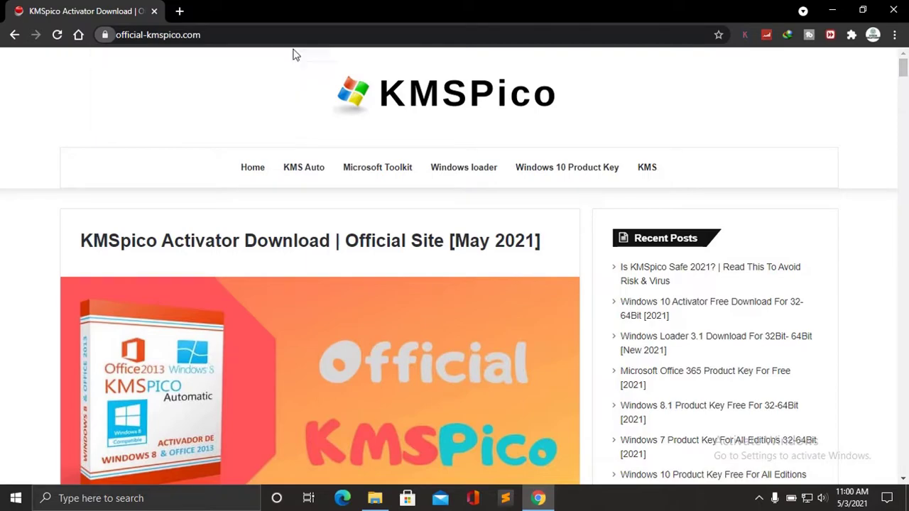
left_click_drag(903, 67, 898, 164)
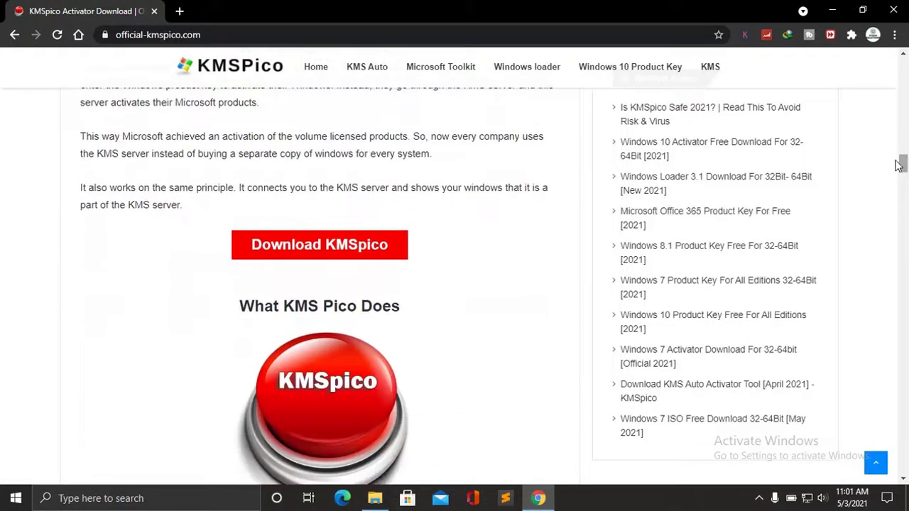
left_click(315, 254)
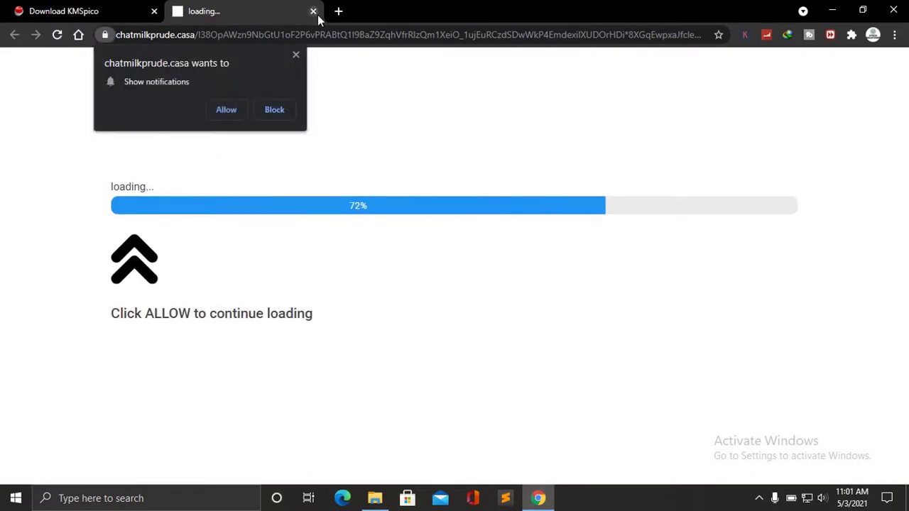
left_click(314, 12)
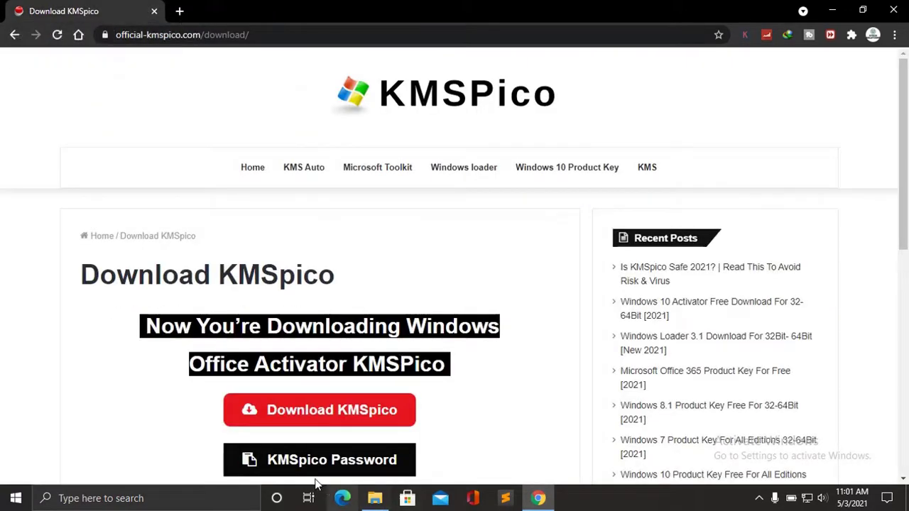
Download kmspico.zip (3.04 MB) through IDM despite the duplicate-link warning, then close Chrome.
left_click(322, 411)
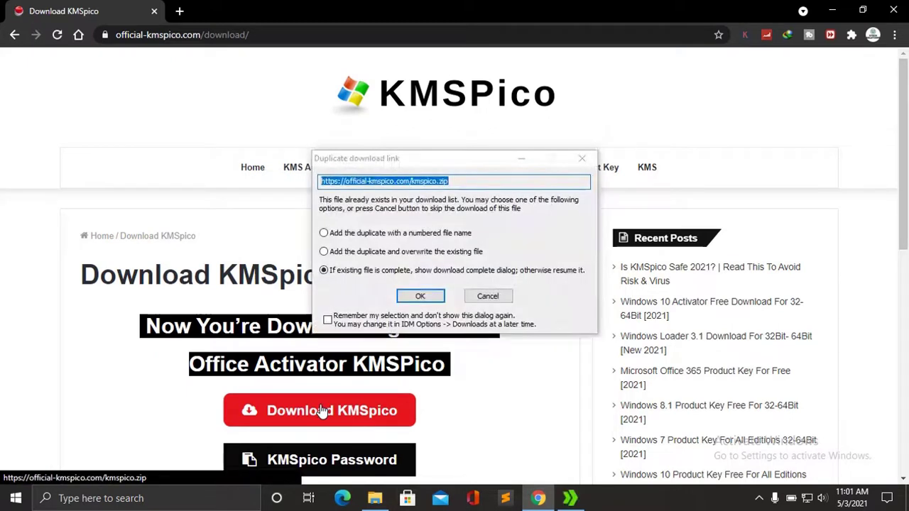
left_click(421, 296)
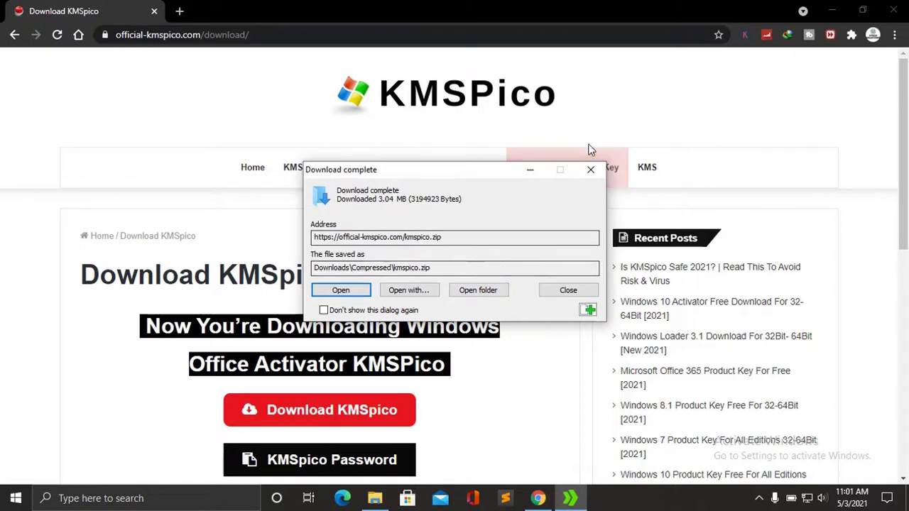
left_click(591, 169)
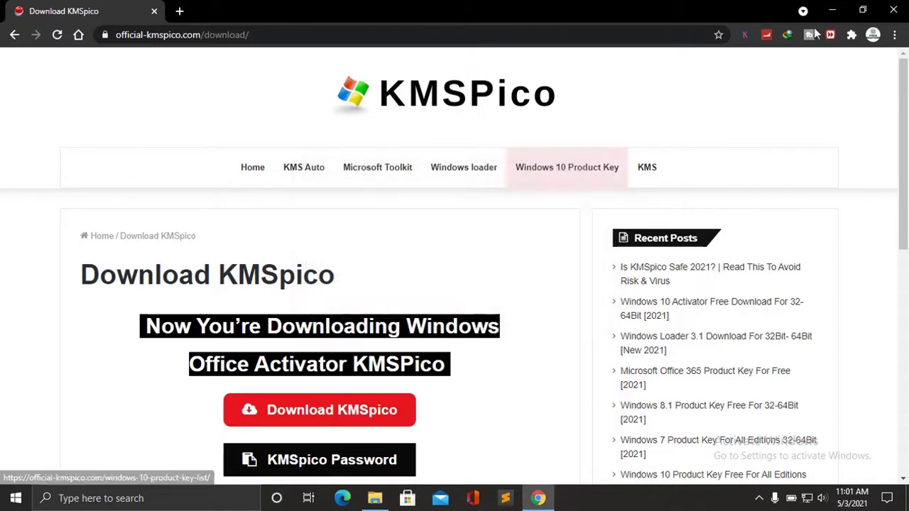
left_click(892, 11)
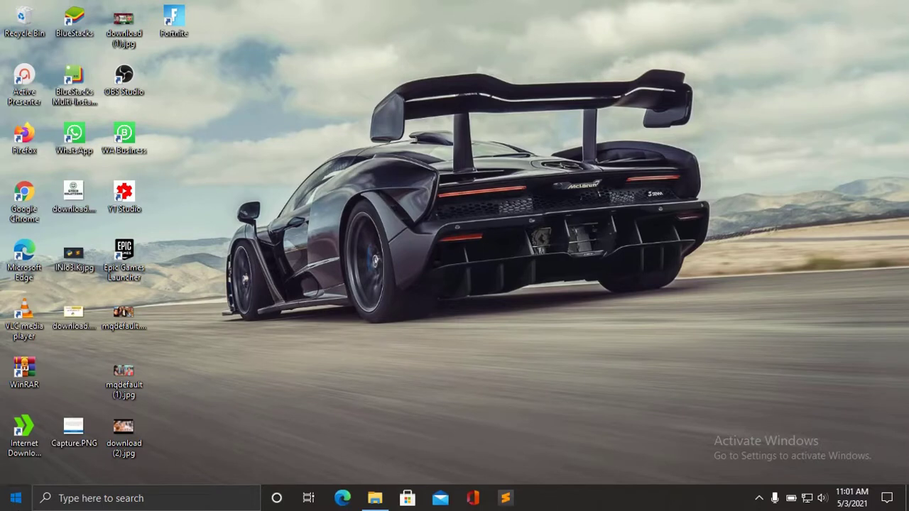
Open Virus & threat protection via Settings > Update & Security > Windows Security.
left_click(16, 498)
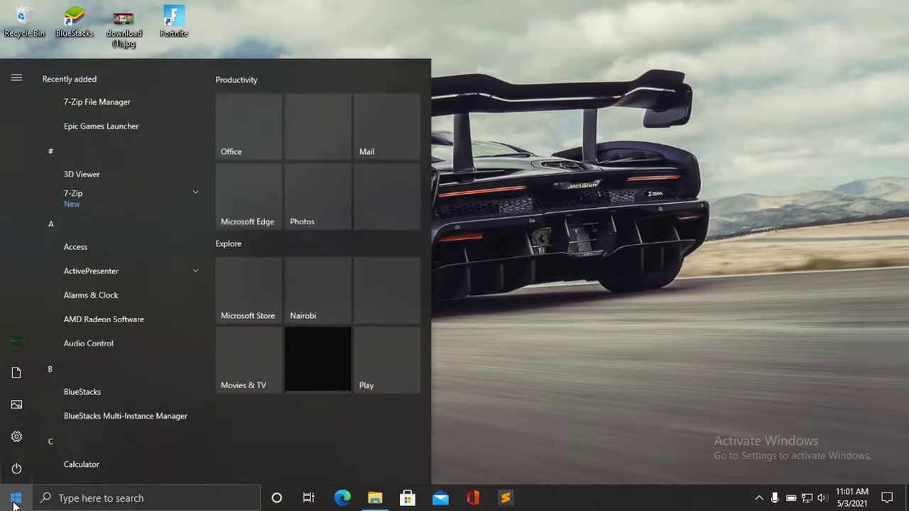
left_click(16, 438)
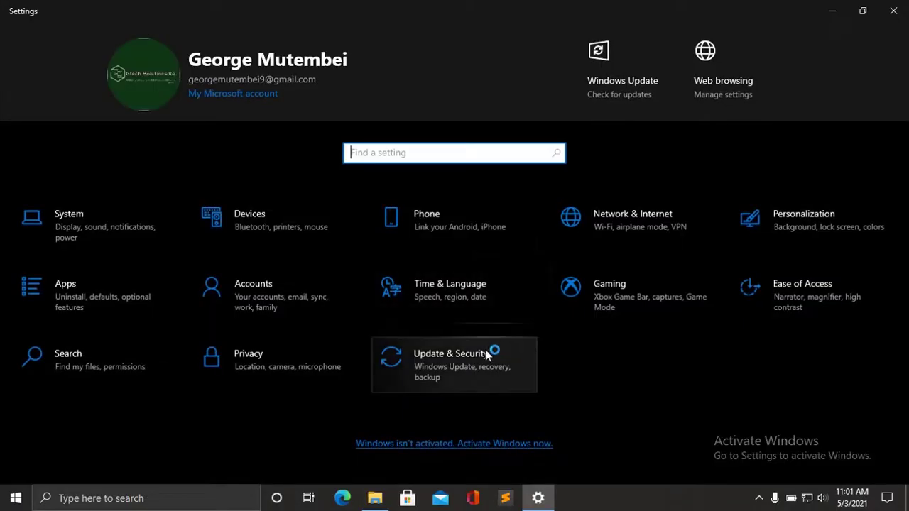
left_click(461, 356)
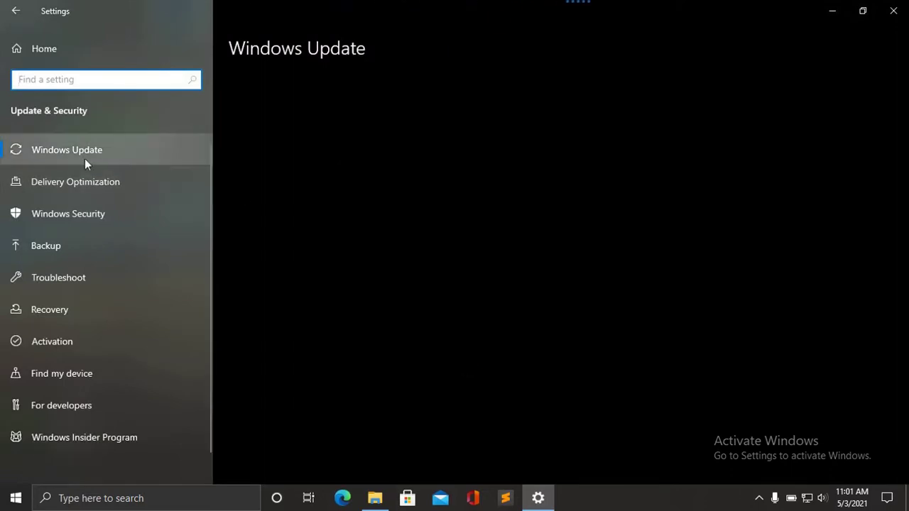
left_click(73, 215)
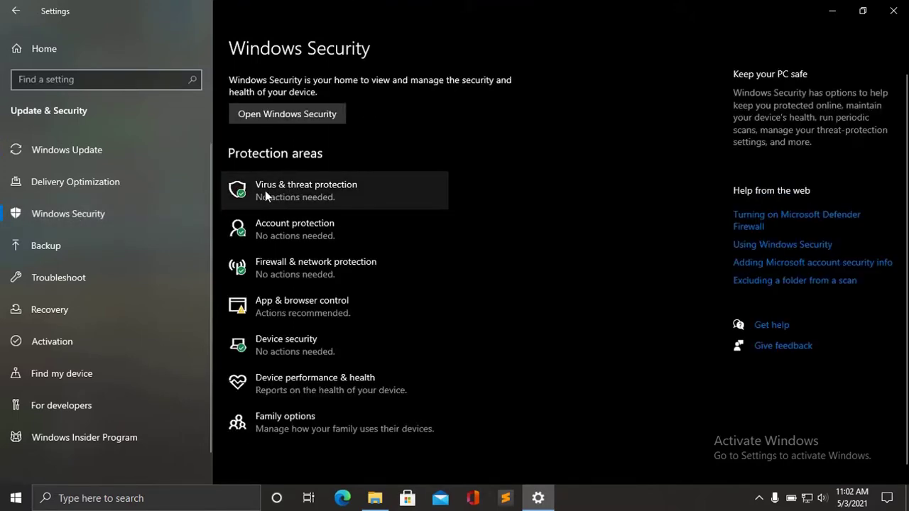
left_click(332, 194)
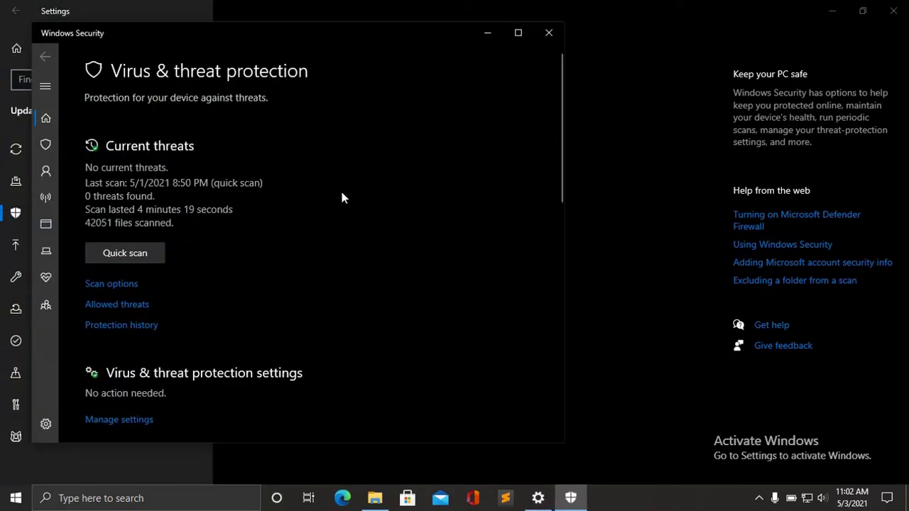
Turn off Real-time protection, then close Windows Security and Settings.
left_click(516, 36)
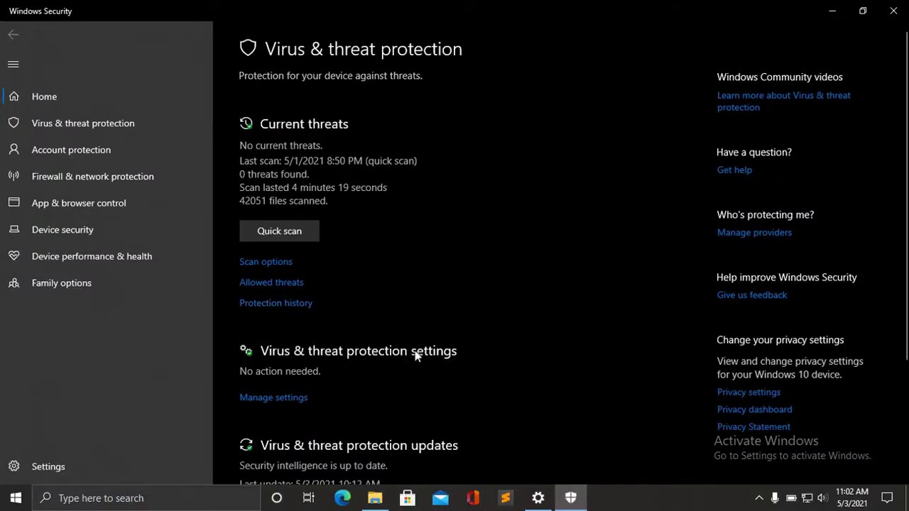
left_click(279, 399)
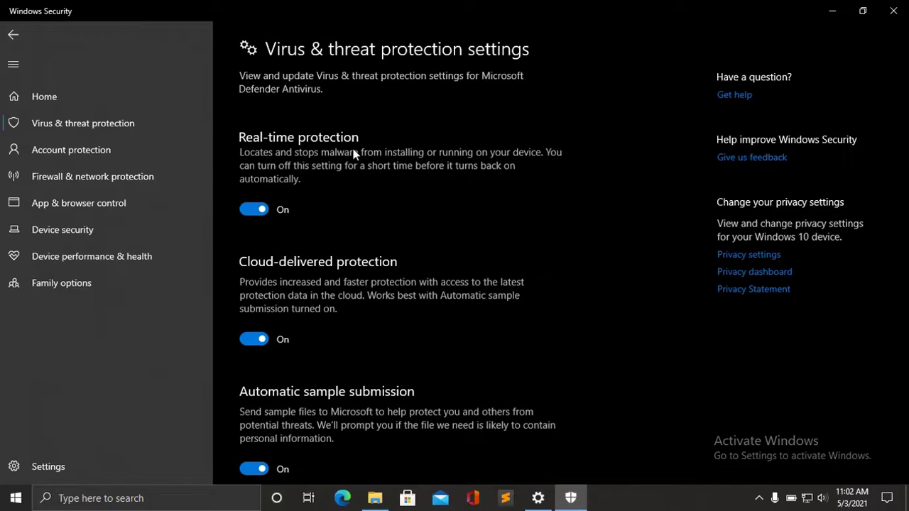
left_click(262, 209)
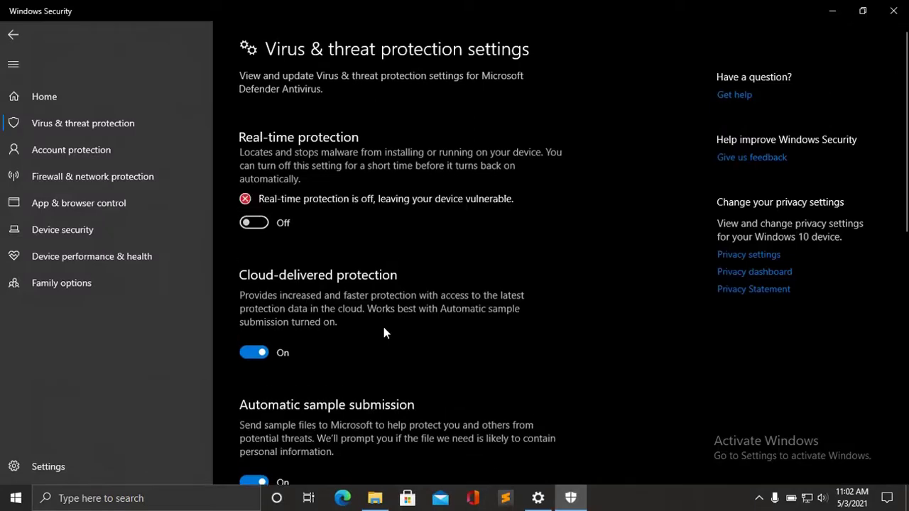
left_click(894, 10)
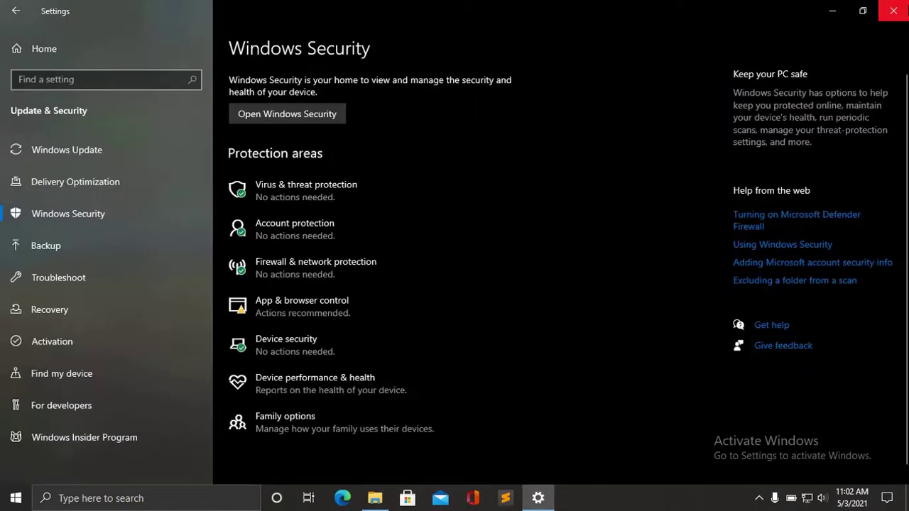
left_click(893, 11)
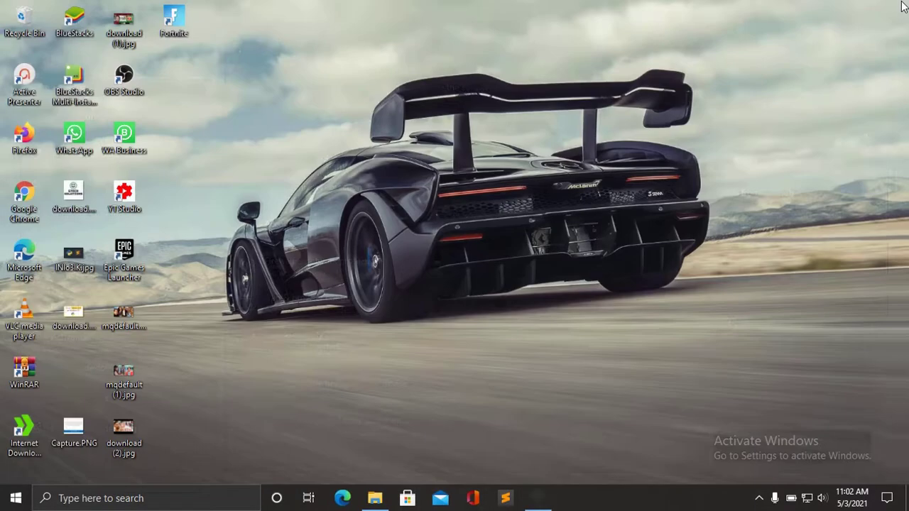
Go to the Downloads\Compressed folder in File Explorer and select kmspico.zip.
left_click(375, 500)
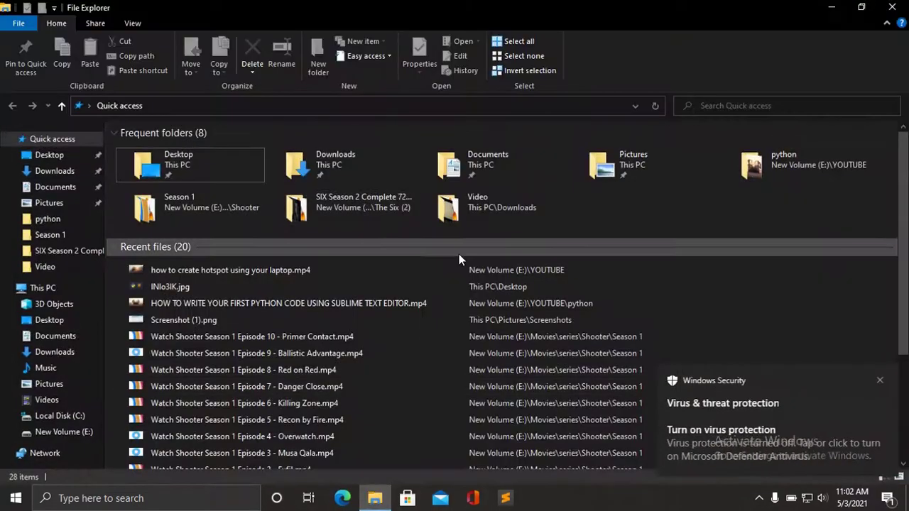
left_click(46, 172)
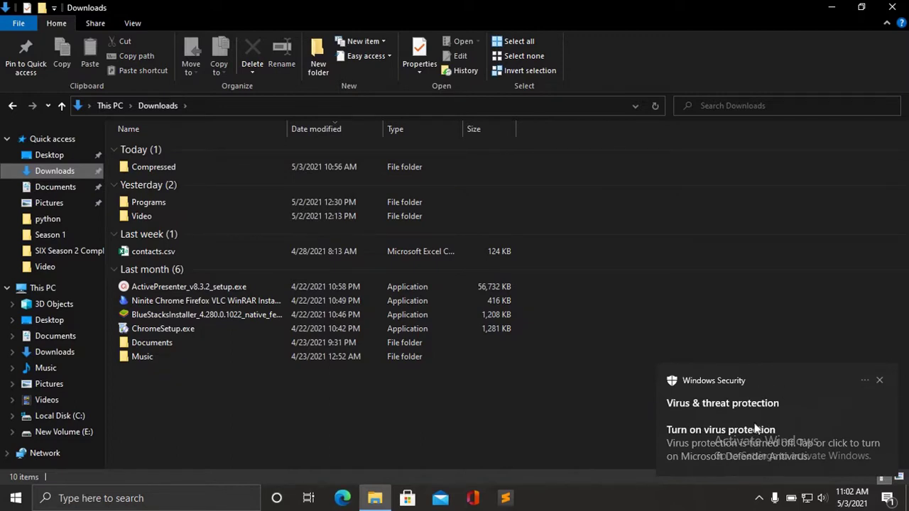
double_click(220, 169)
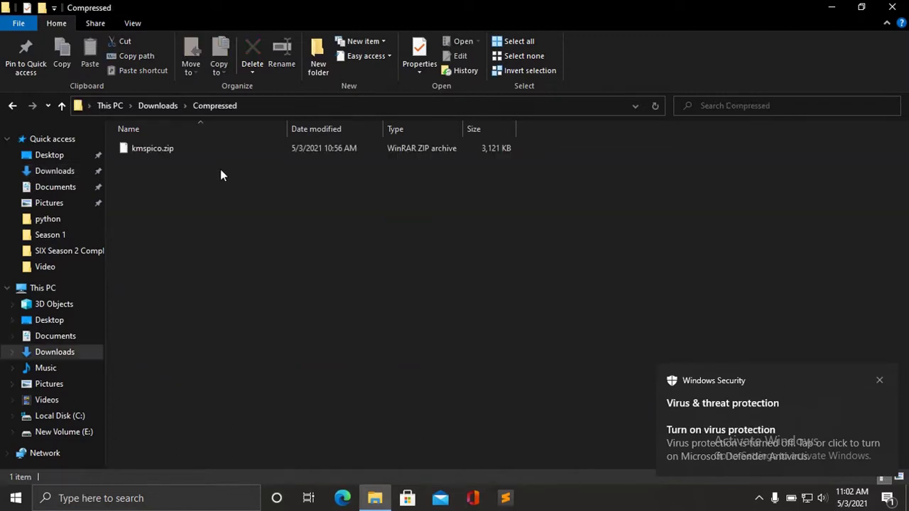
left_click(162, 148)
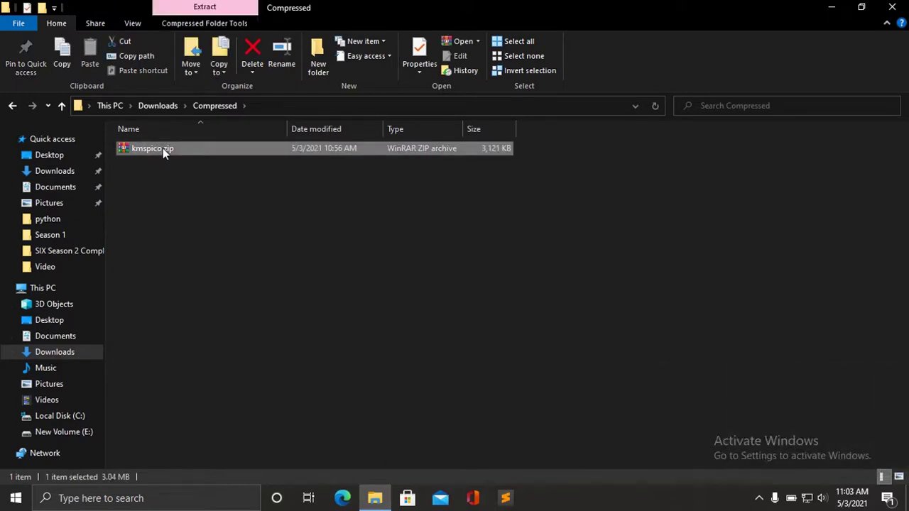
Extract kmspico.zip here using the archive password and open the KMSpico Activator folder.
right_click(163, 148)
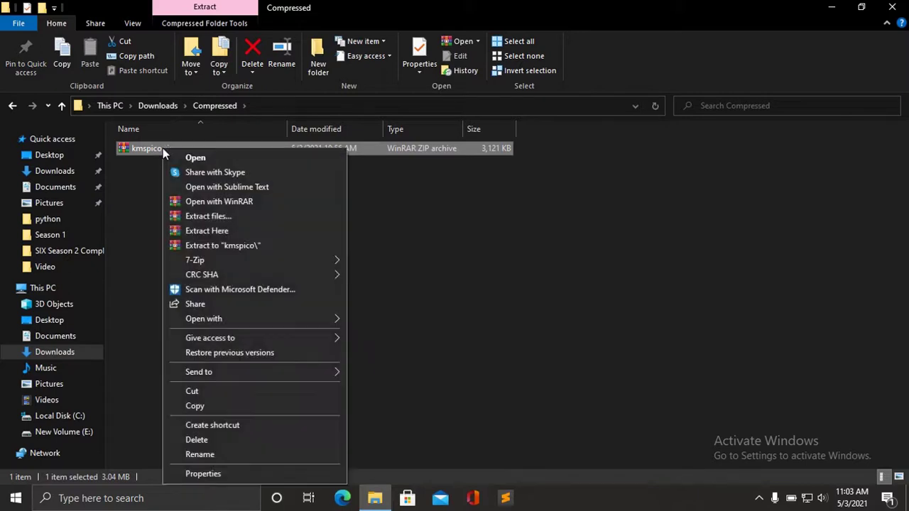
left_click(219, 231)
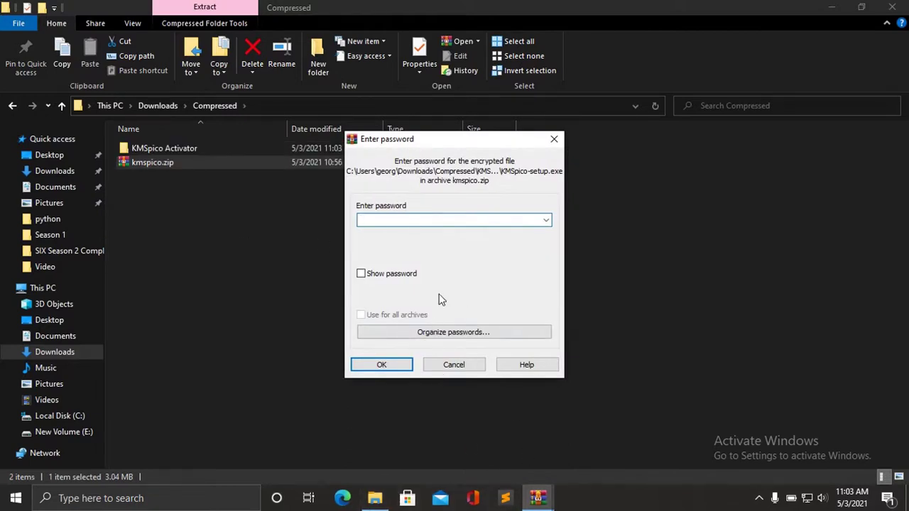
type("12345")
key("Return")
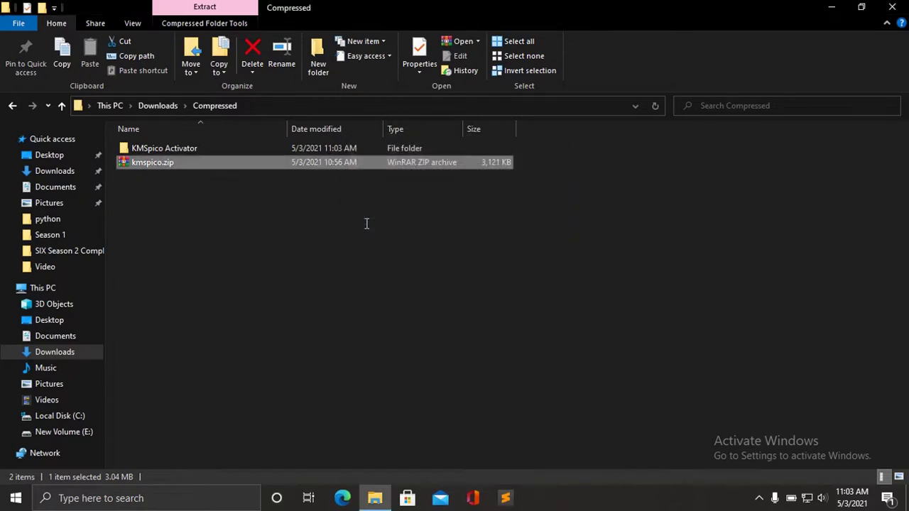
double_click(177, 150)
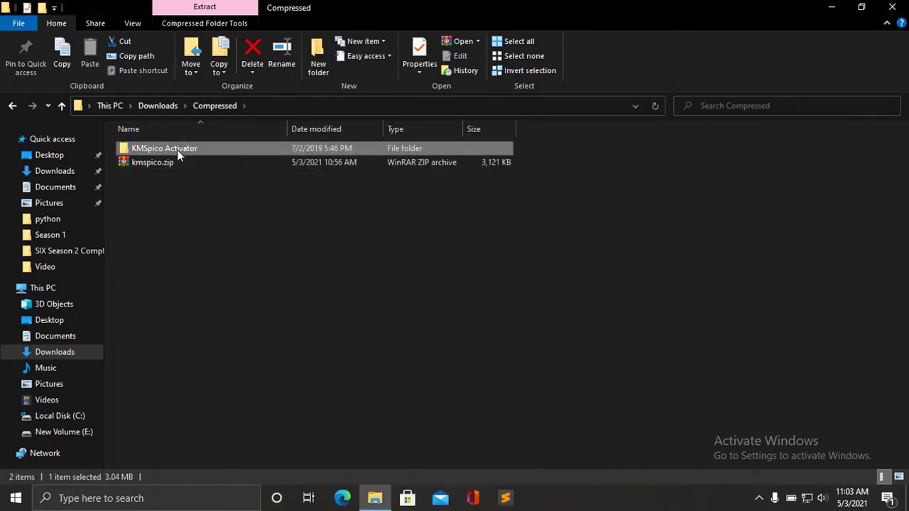
Run KMSpico-setup.exe, accept the license, and install to C:\Program Files\KMSpico with defaults.
double_click(188, 151)
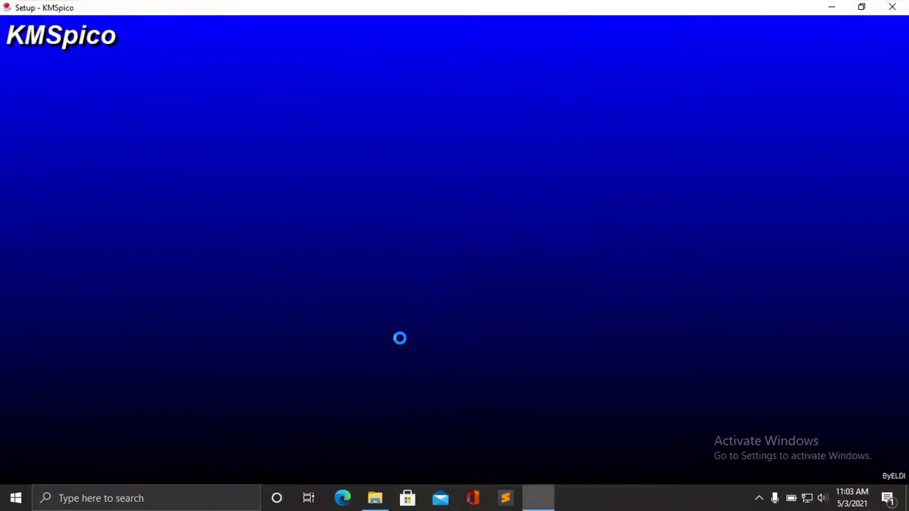
left_click(525, 363)
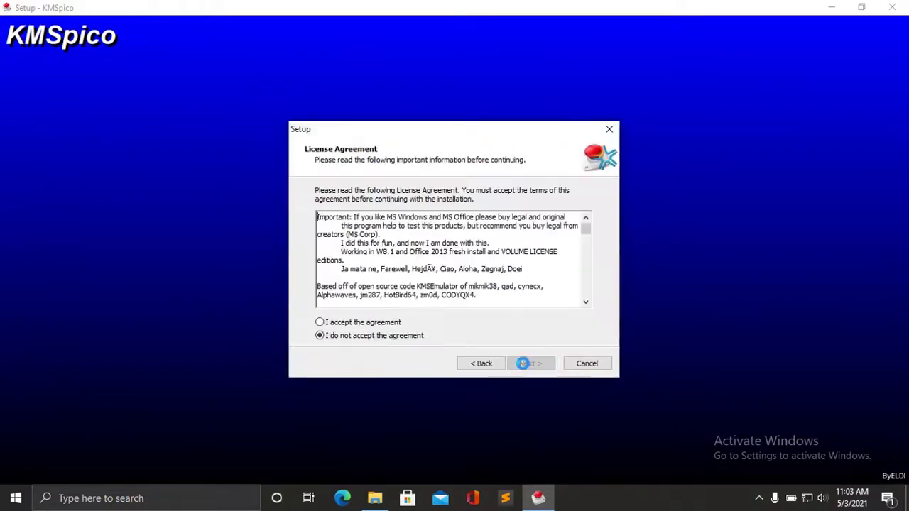
left_click(319, 322)
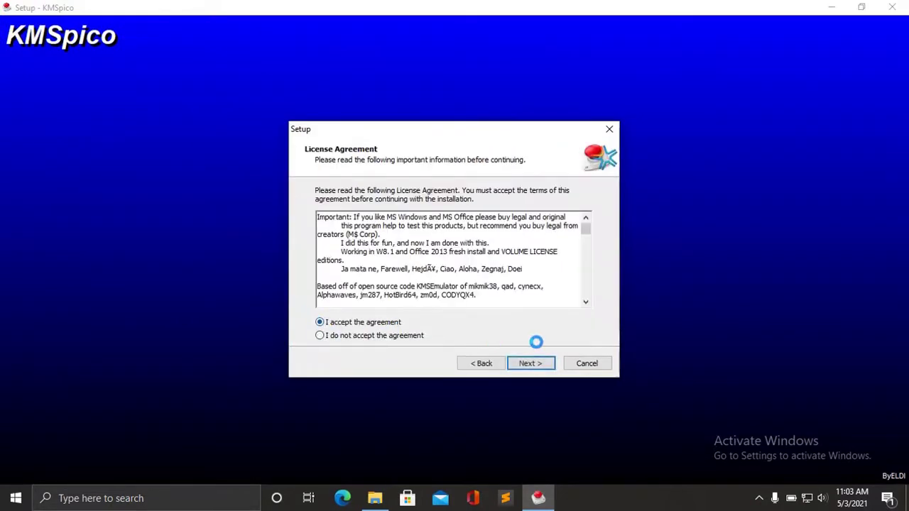
left_click(536, 363)
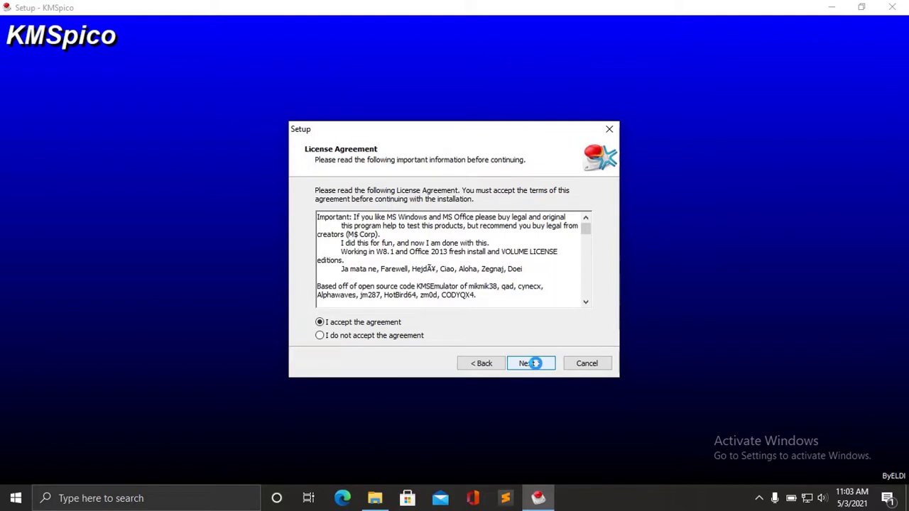
left_click(535, 363)
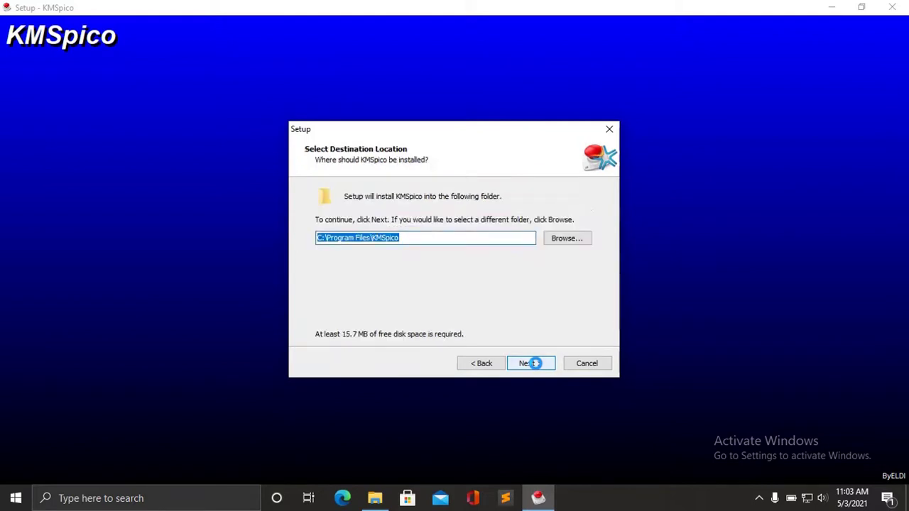
left_click(535, 363)
left_click(535, 363)
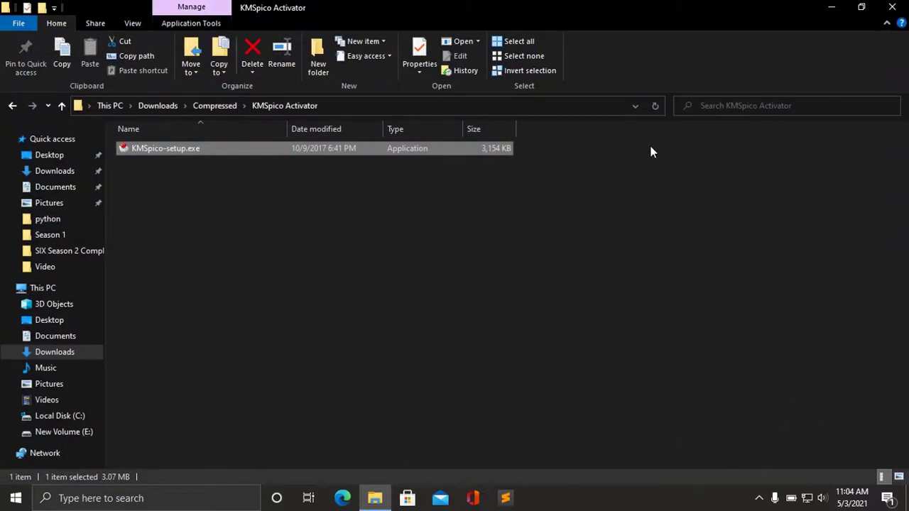
Close File Explorer and open Windows Settings from the Start menu.
left_click(892, 7)
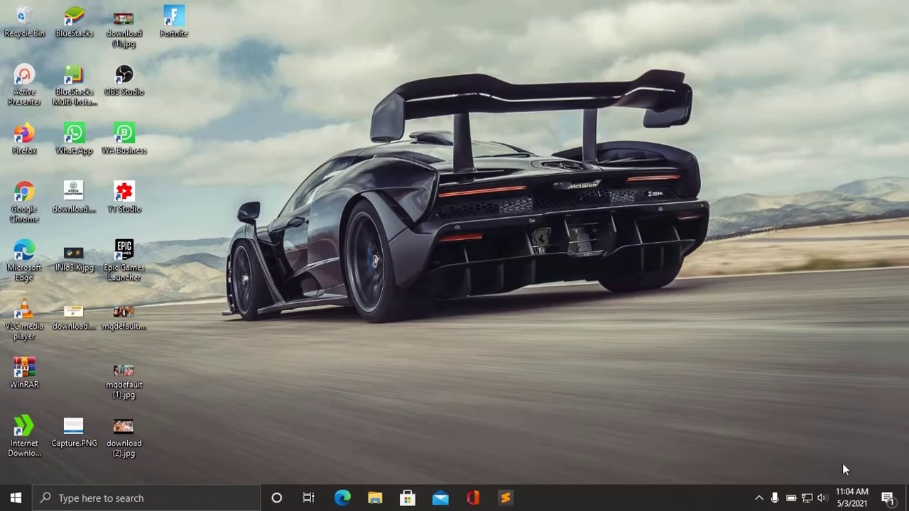
left_click(10, 500)
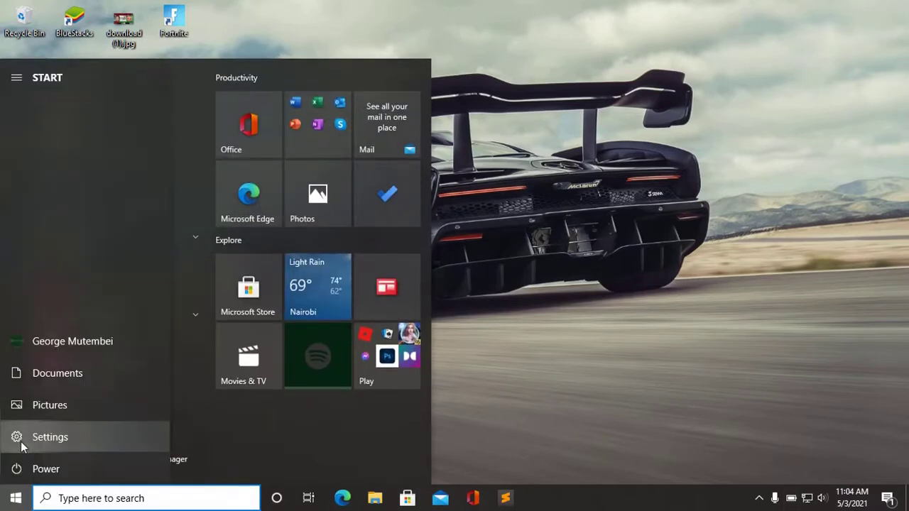
left_click(20, 442)
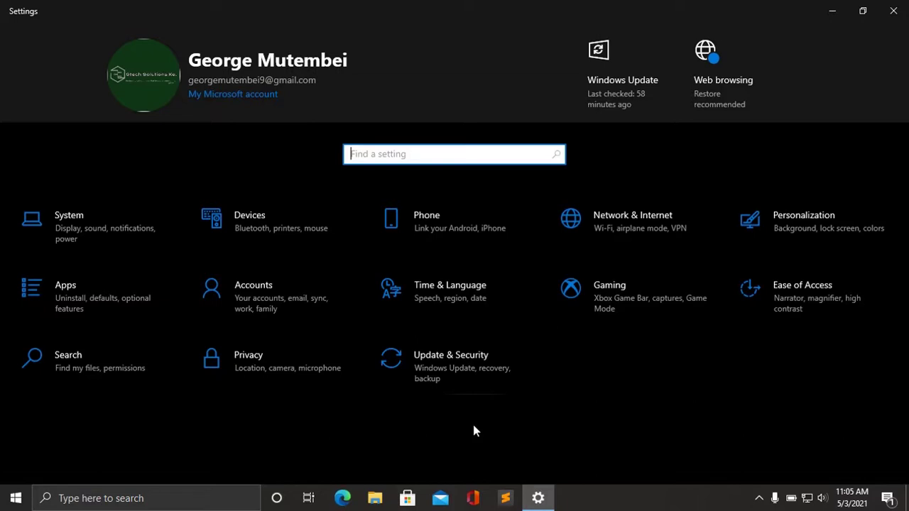
Switch Real-time protection back on in Virus & threat protection settings, then close Windows Security.
left_click(461, 373)
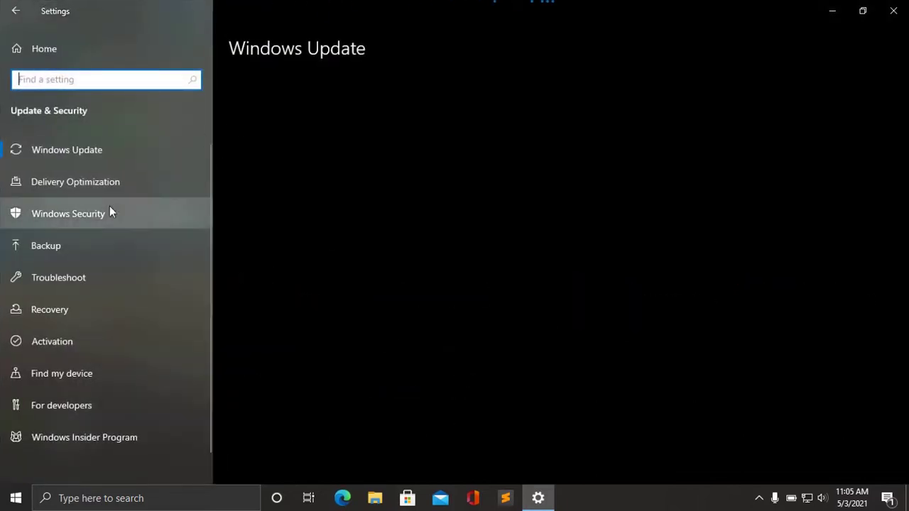
left_click(60, 212)
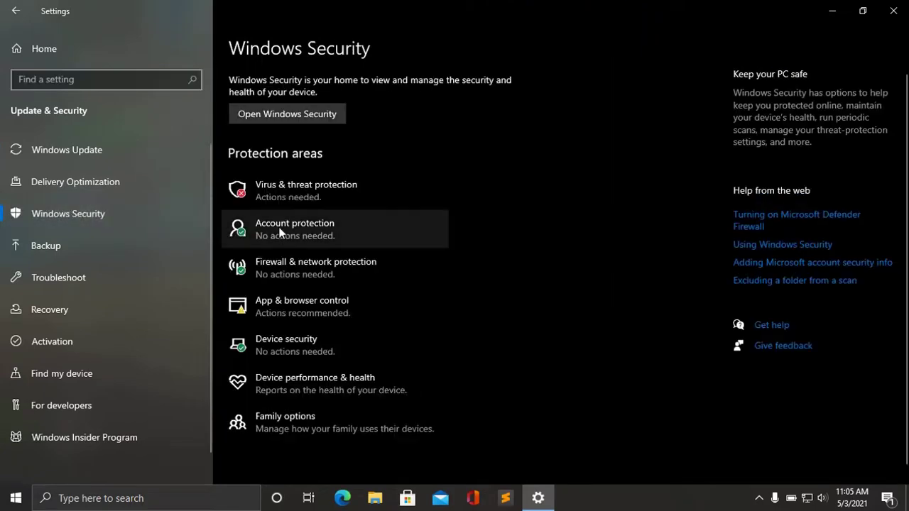
left_click(276, 198)
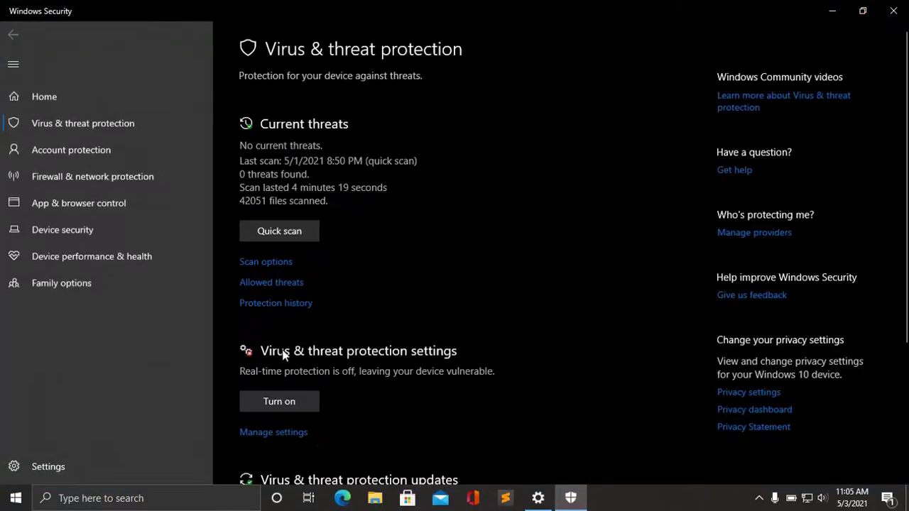
left_click(250, 433)
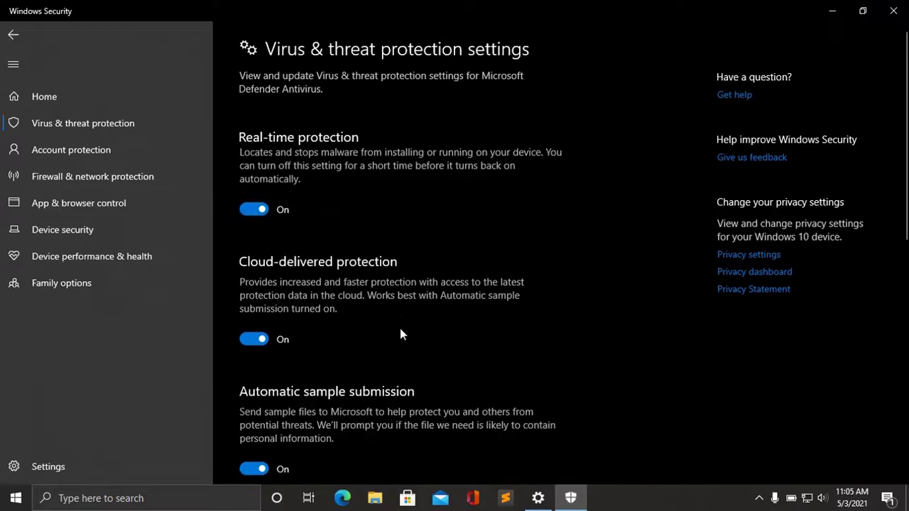
left_click(894, 11)
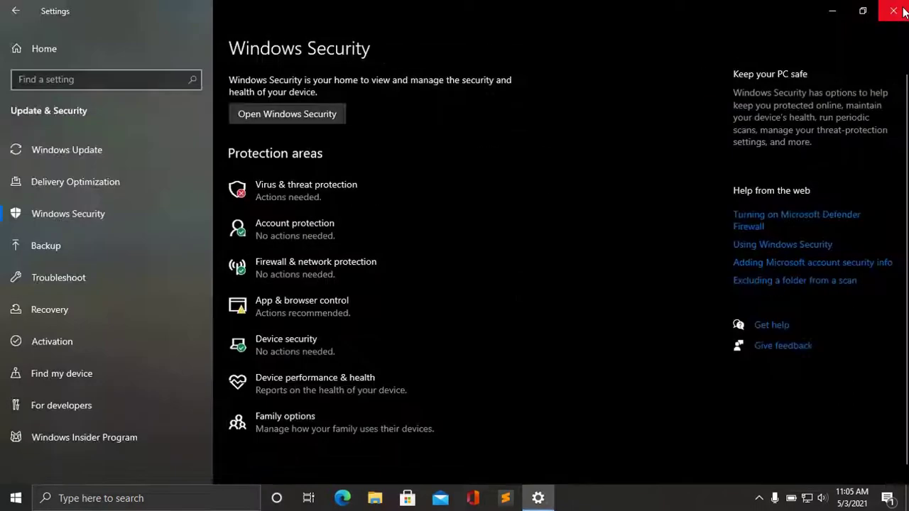